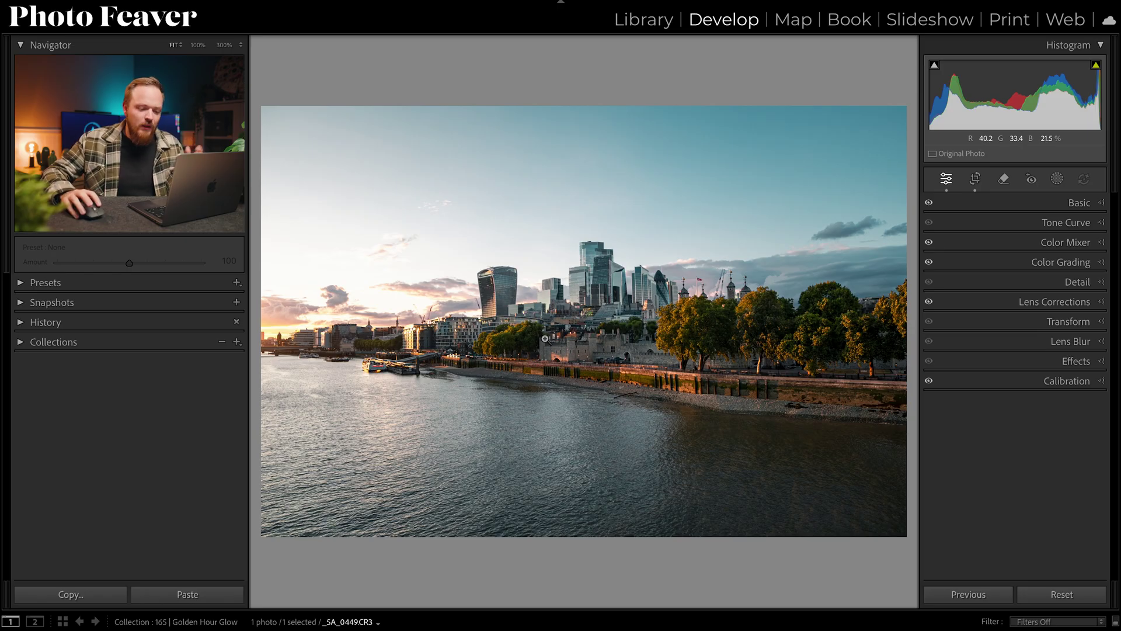
Step: In the Basic panel, try Dehaze at -26, return it to +10, and set Clarity to +10
left_click(1077, 203)
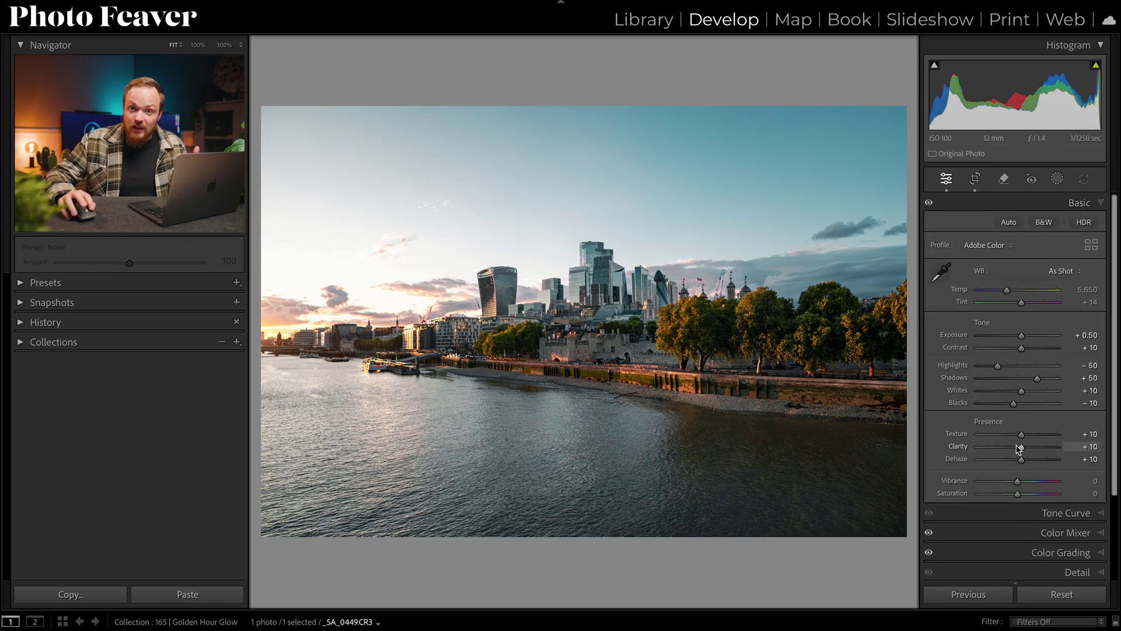
left_click_drag(1022, 461, 1006, 461)
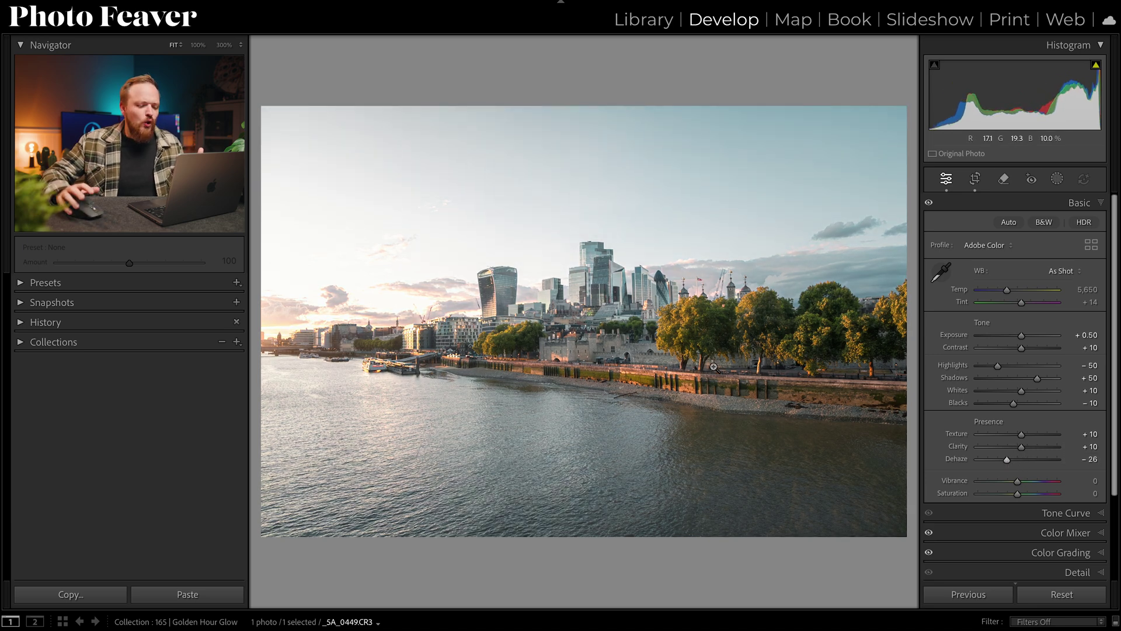
mouse_move(1007, 459)
left_mouse_down()
mouse_move(1021, 458)
mouse_move(1017, 447)
left_mouse_up()
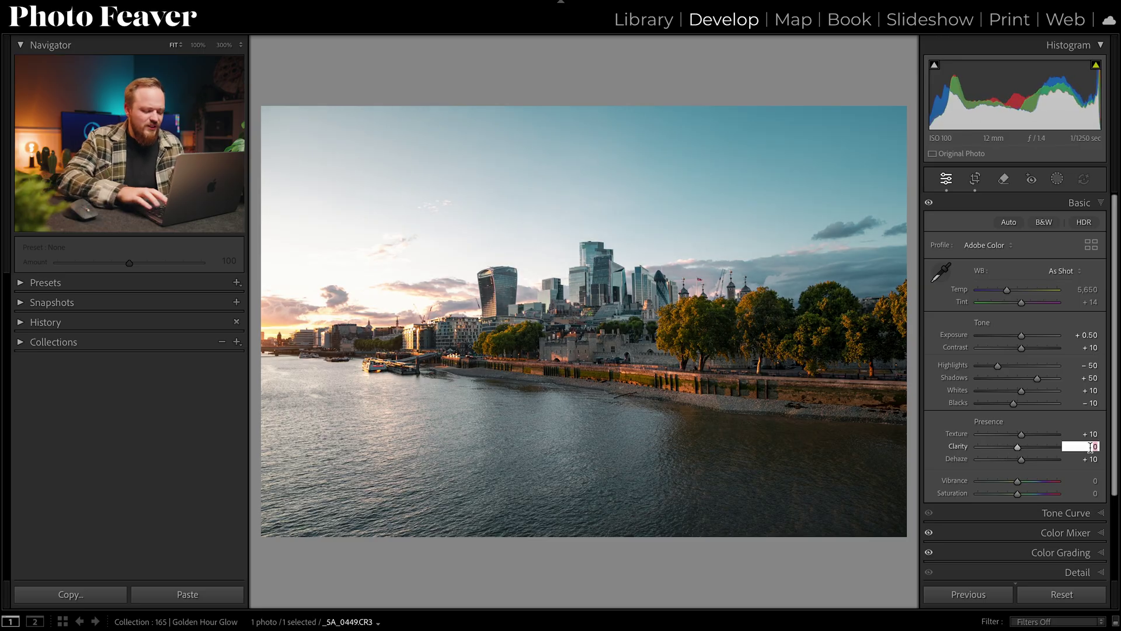
type("10")
key("Return")
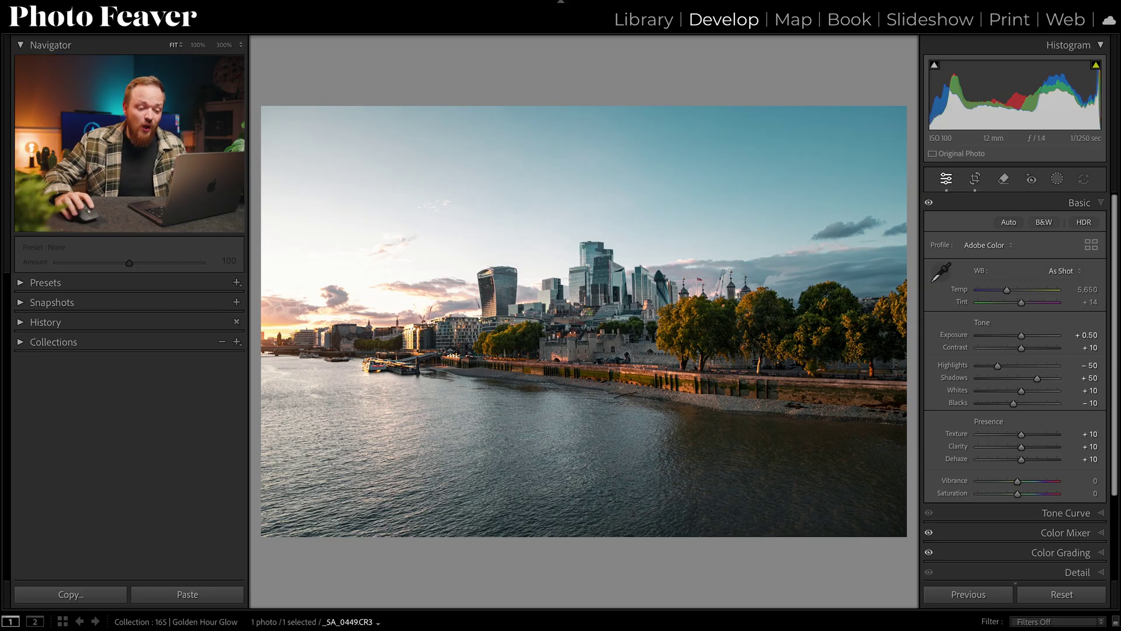
left_click(1078, 203)
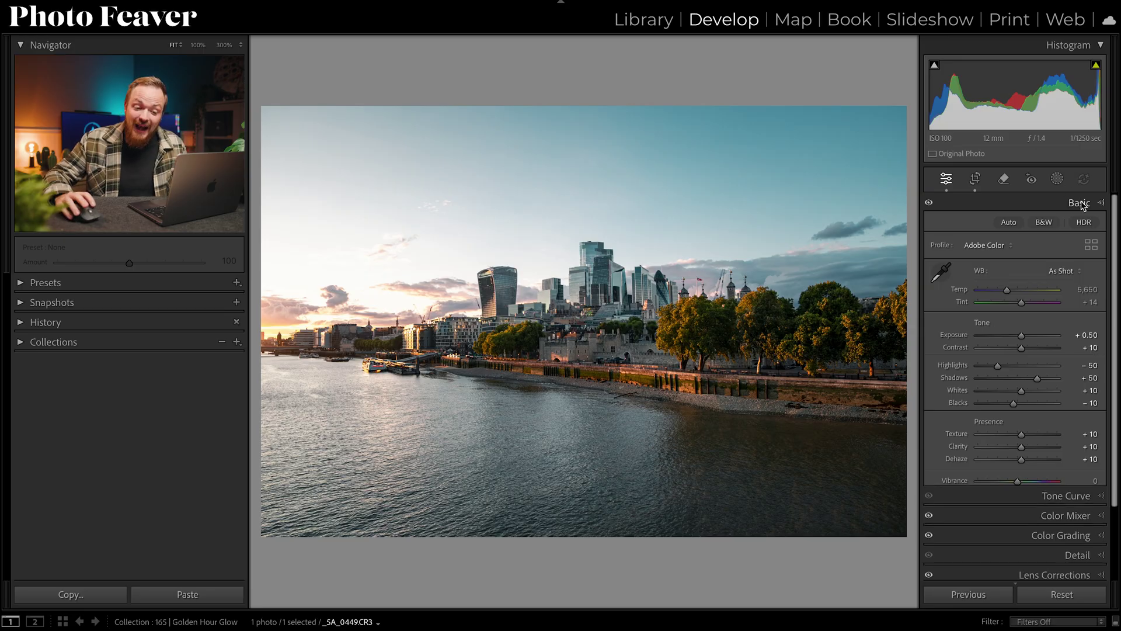
Step: Draw a radial gradient over the left sky and clouds at Feather 100, brightened to 0.88 exposure
left_click(1060, 187)
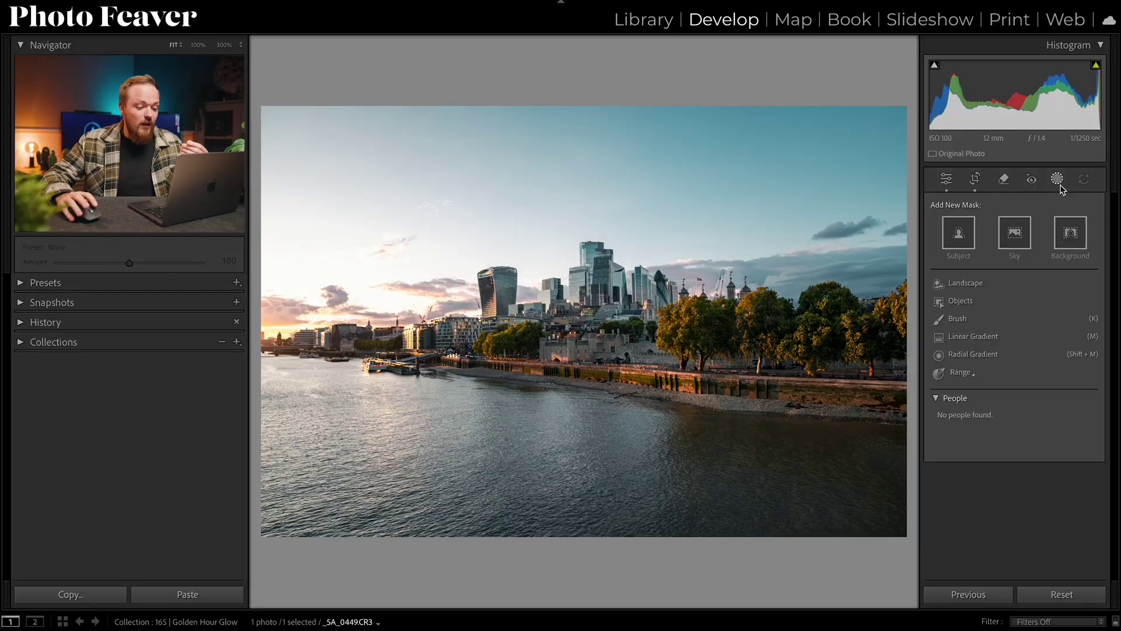
left_click(962, 356)
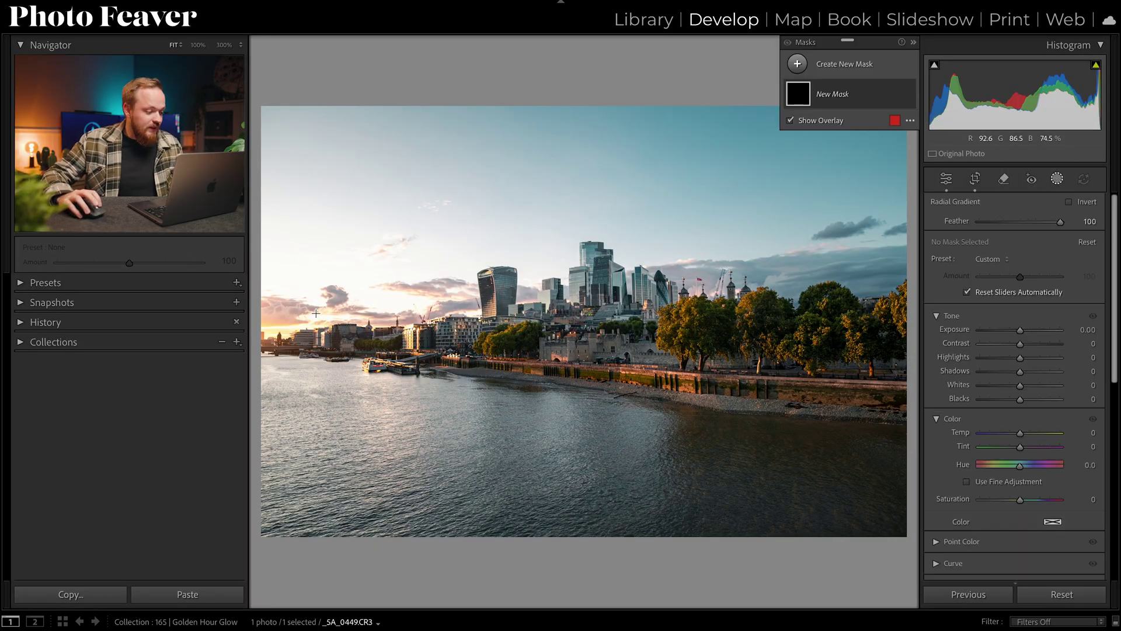
left_click_drag(315, 313, 525, 526)
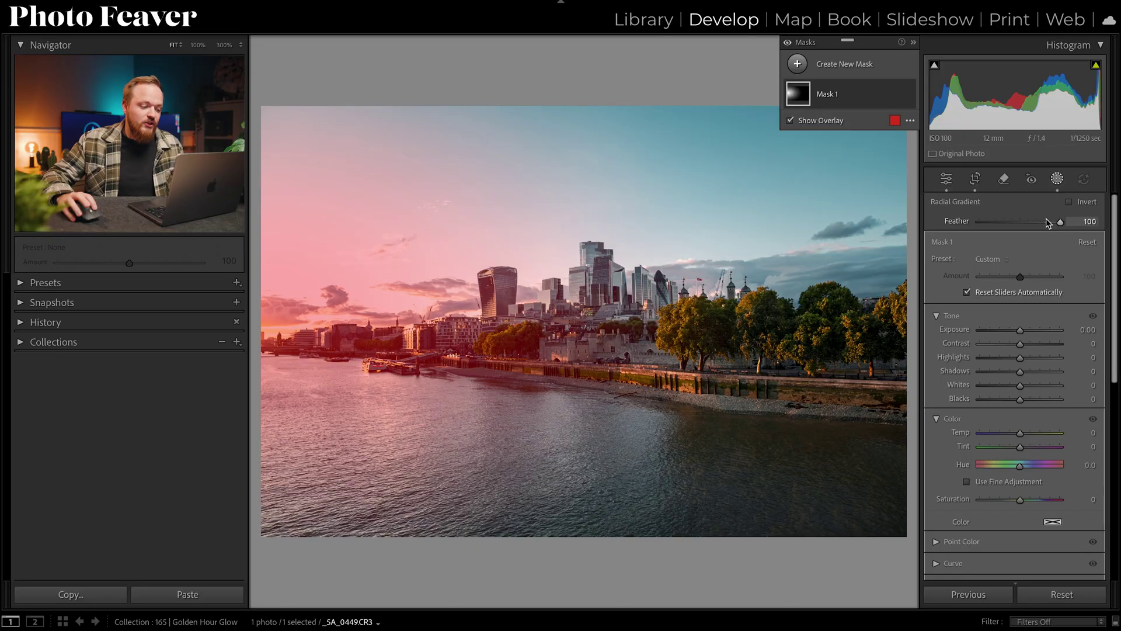
left_click_drag(1020, 331, 1029, 333)
scroll(1054, 387, "down", 6)
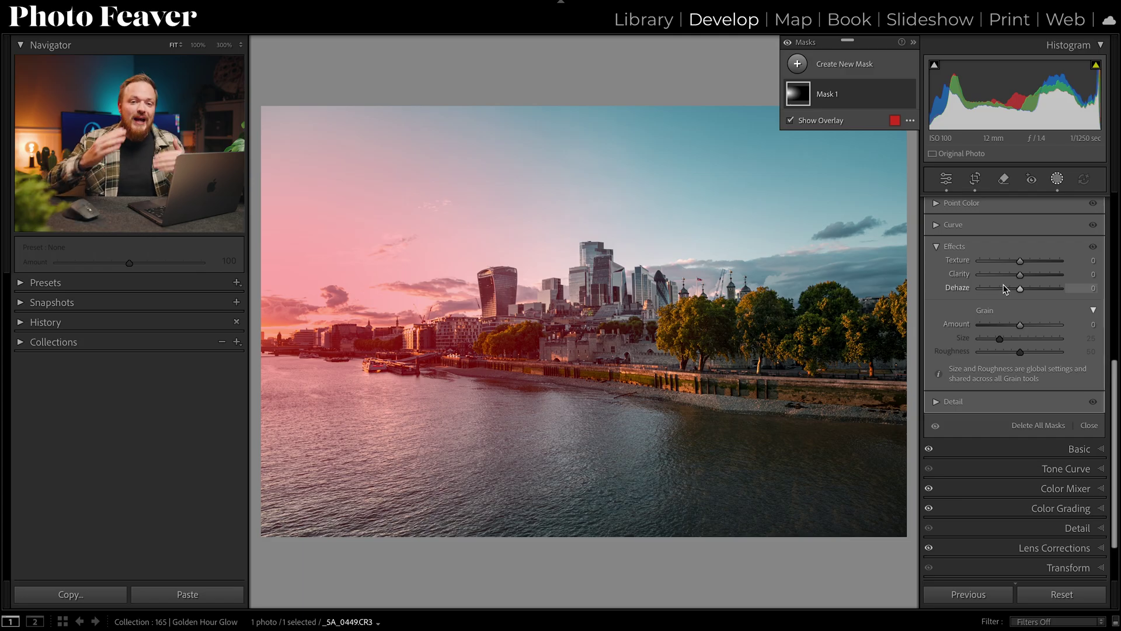
Step: Set the radial mask's exposure to 0.50
scroll(970, 272, "up", 6)
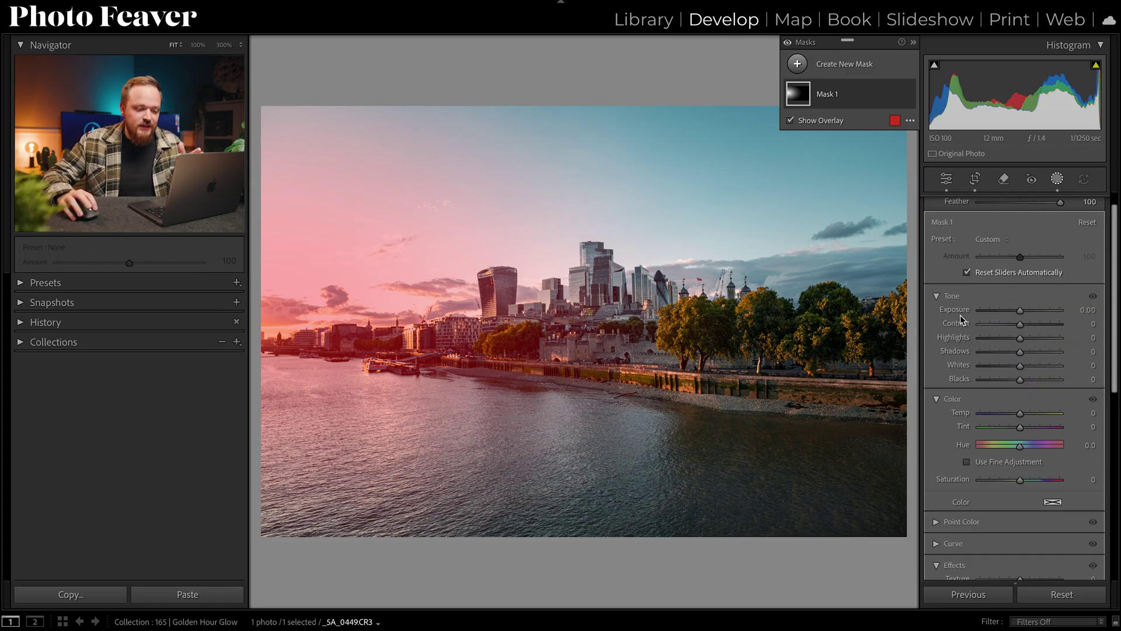
left_click_drag(1020, 311, 1024, 311)
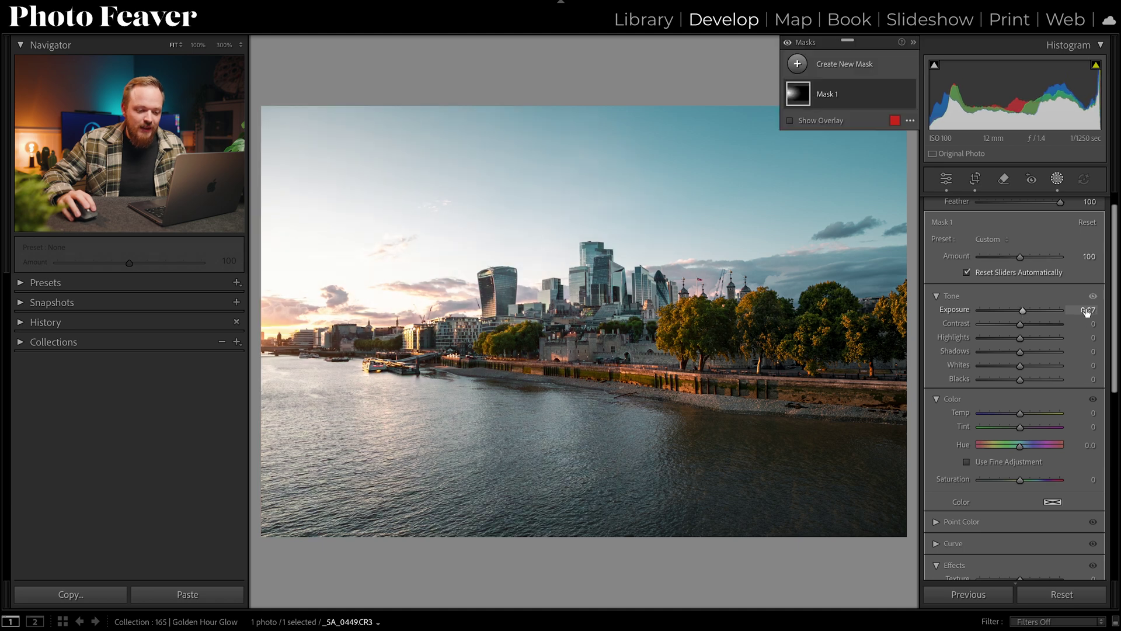
type("0.5")
key("Return")
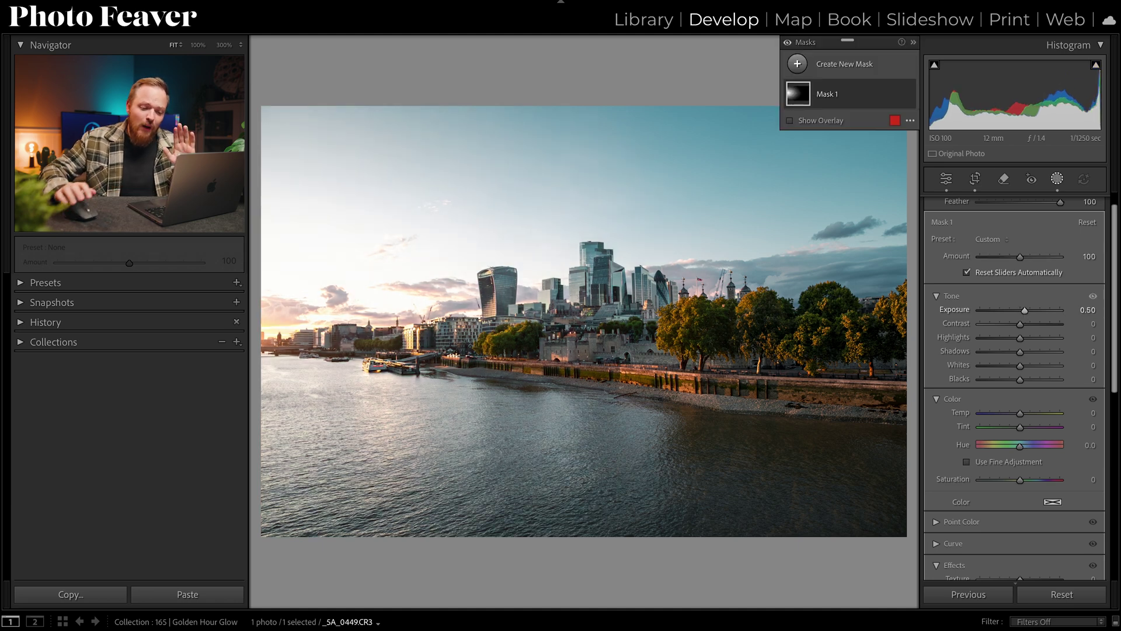
Step: Set the mask's Texture, Clarity and Dehaze each to -20
scroll(1092, 318, "down", 5)
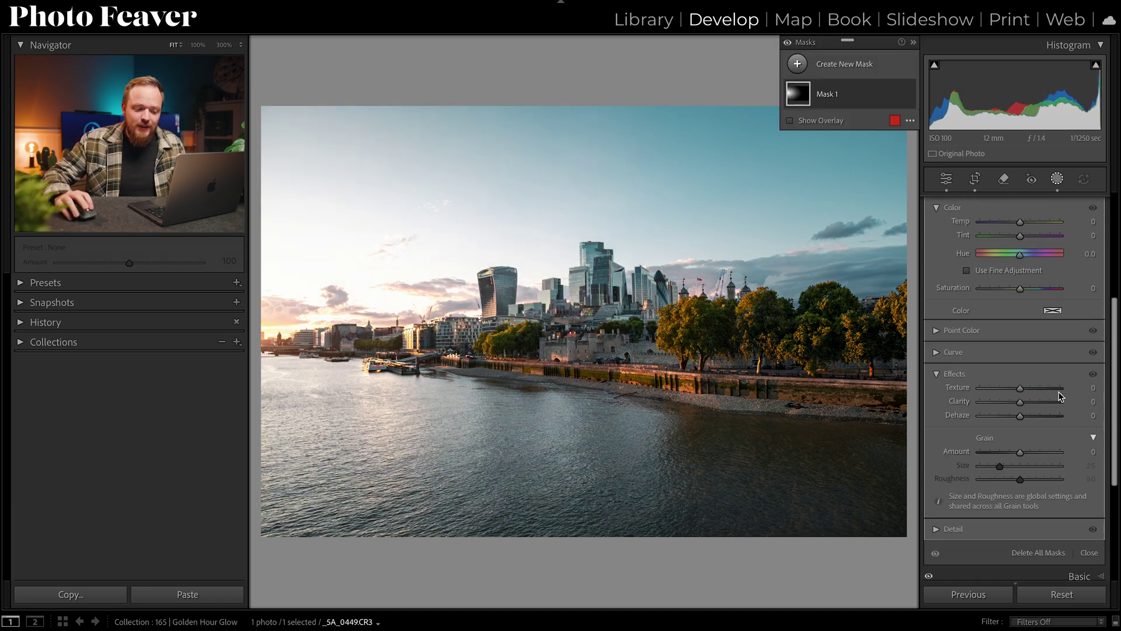
type("- ")
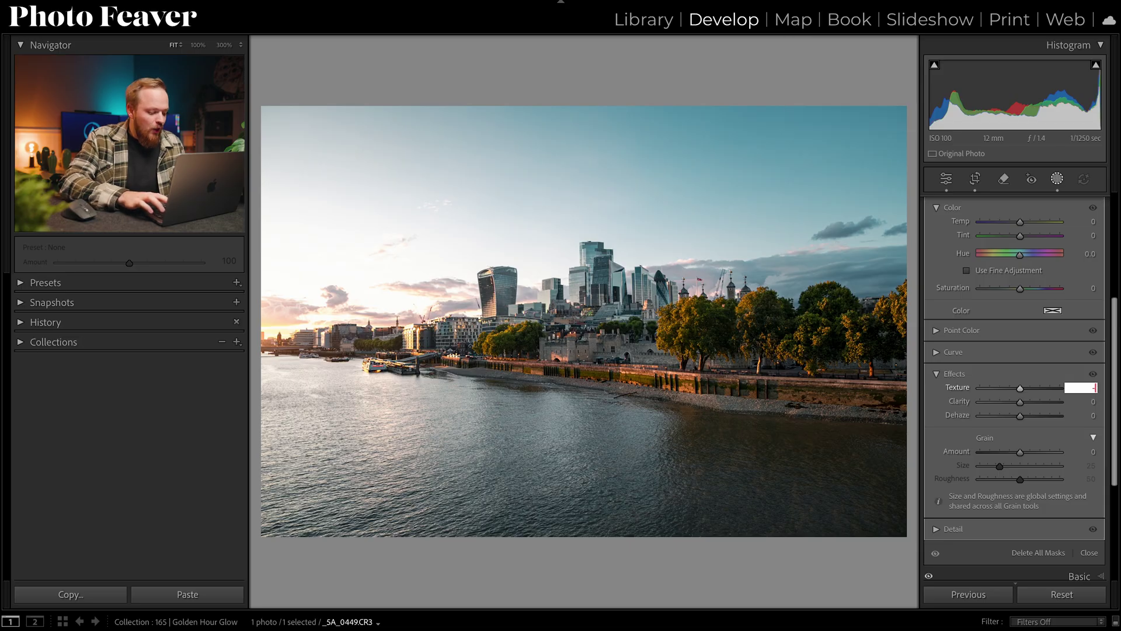
type("20")
key("Tab")
type("-20")
key("Tab")
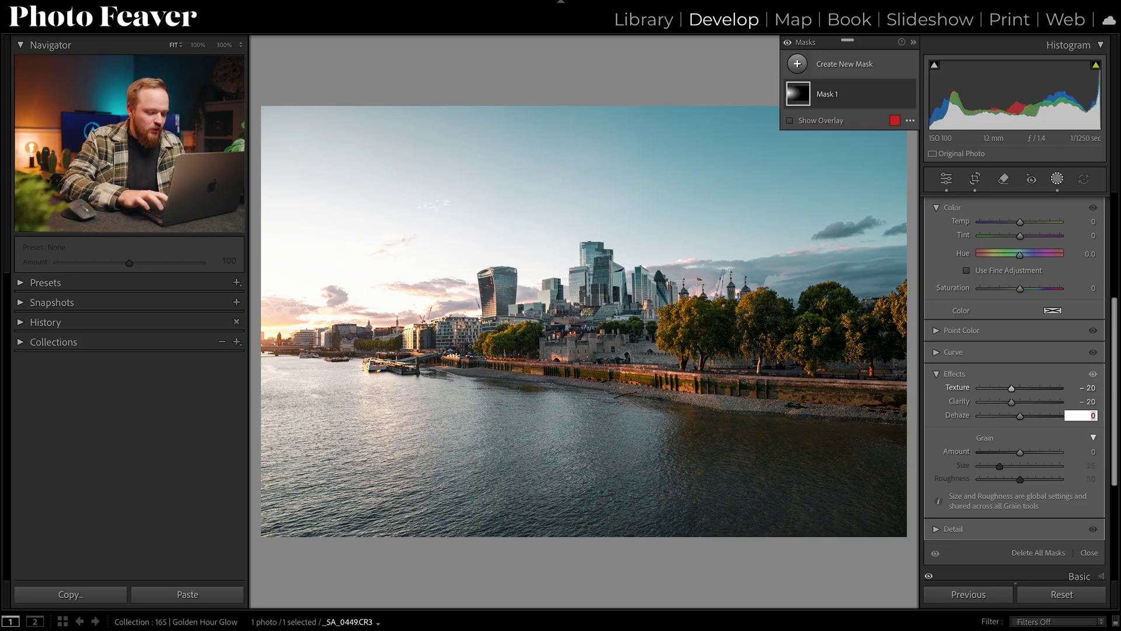
type("-2")
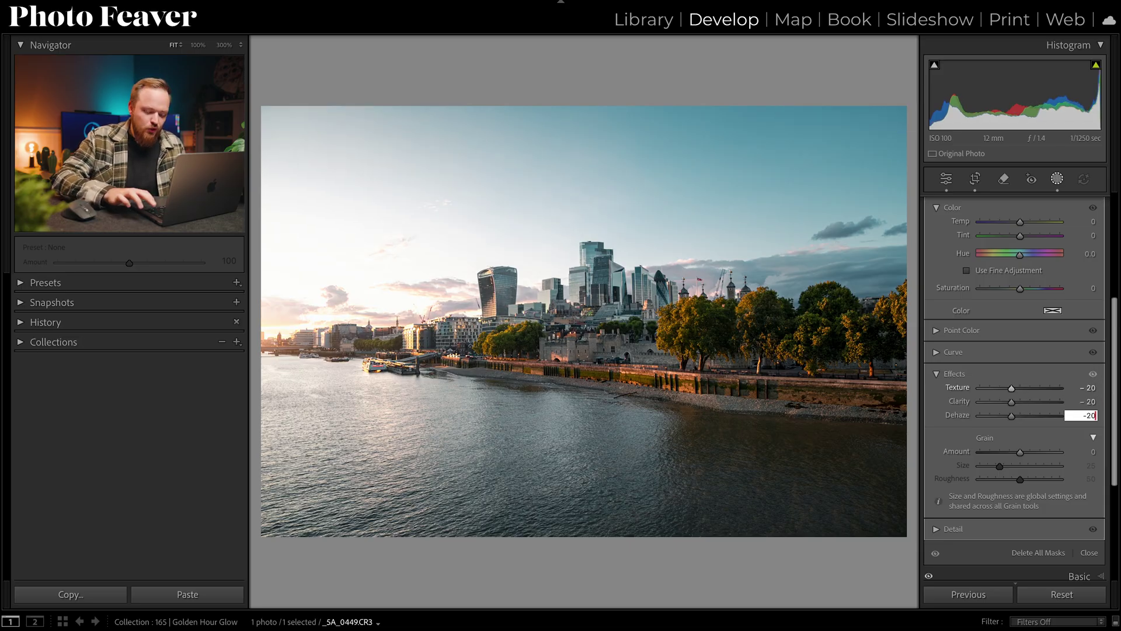
type("0")
key("Return")
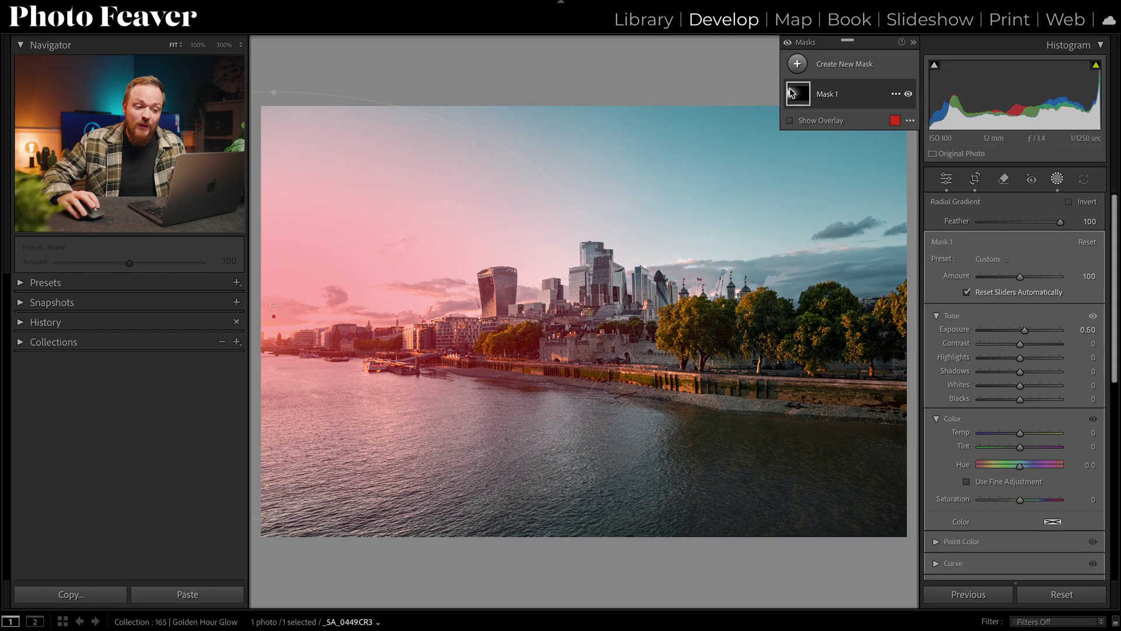
Step: Rename Mask 1 to 'Brighten Mask'
double_click(827, 97)
type("B")
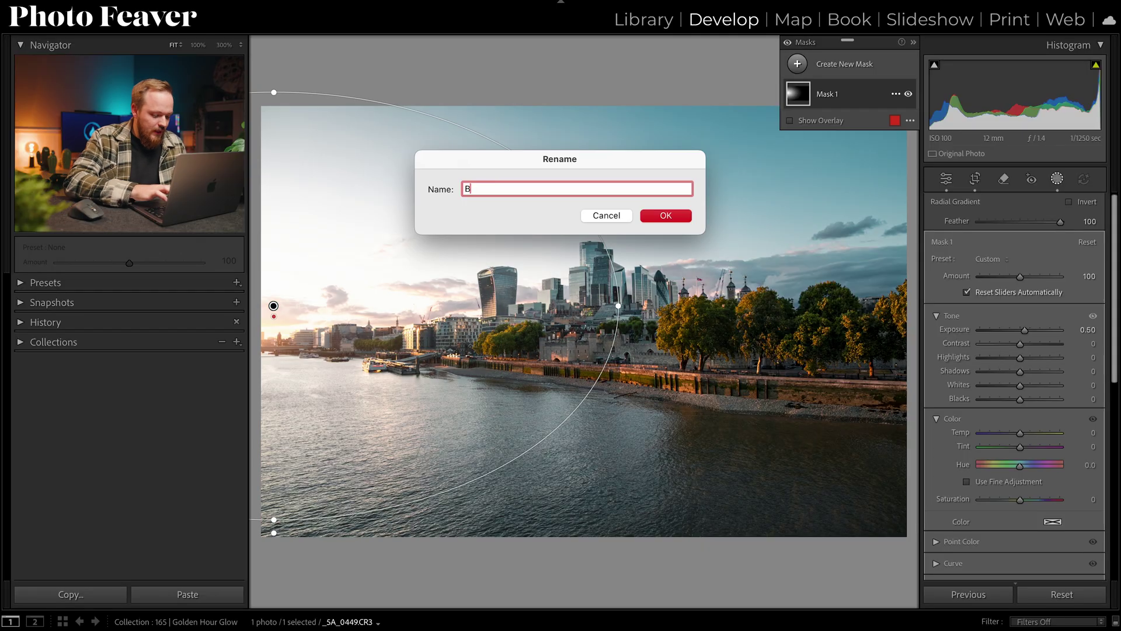
type("righten Mask")
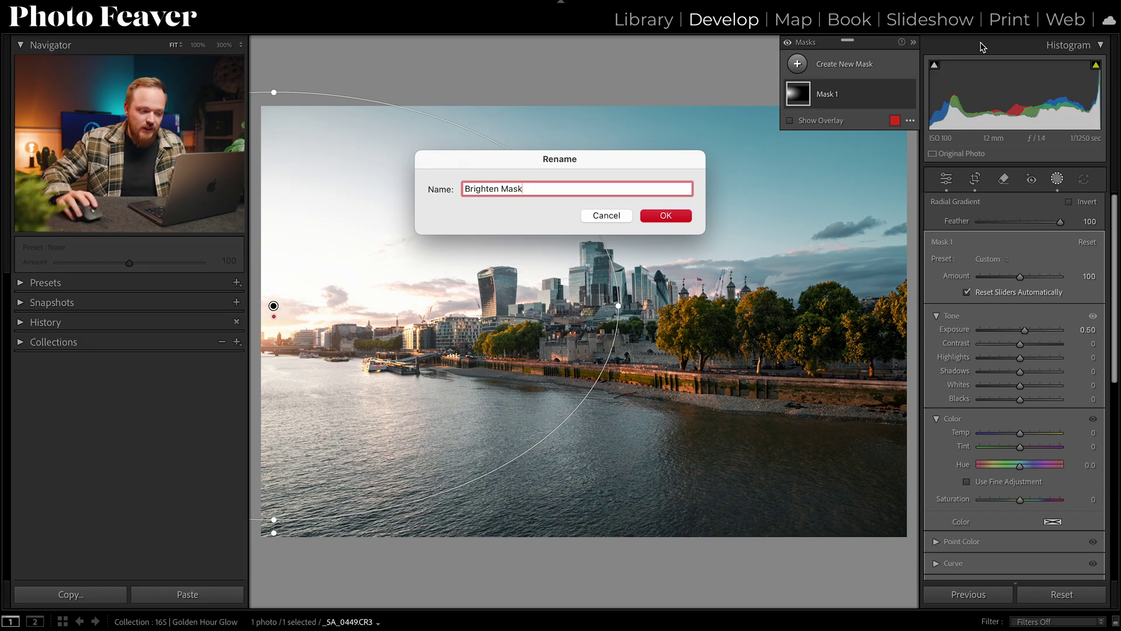
left_click(689, 212)
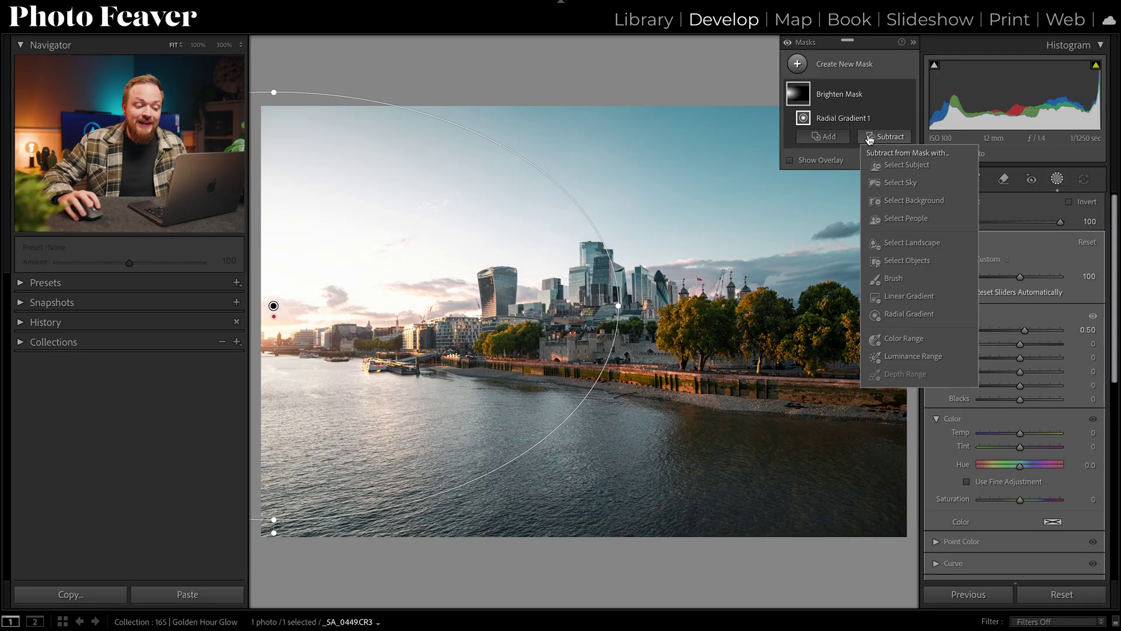
Step: Subtract a luminance range up to the brightest tones from Brighten Mask and raise its exposure to 0.85
left_click(902, 356)
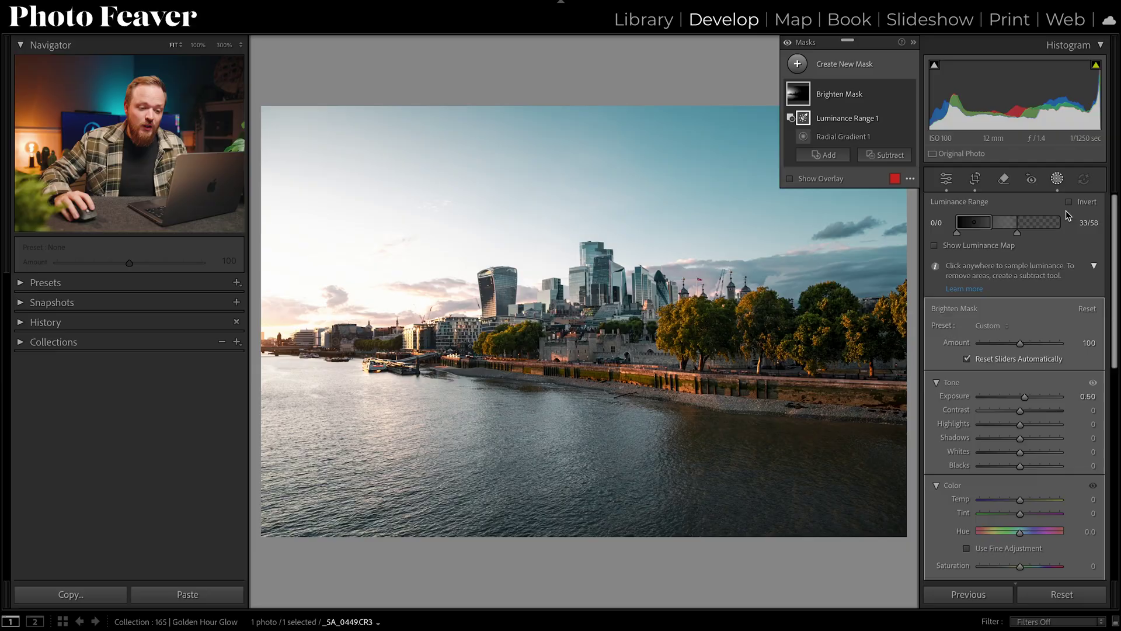
mouse_move(1021, 233)
left_mouse_down()
mouse_move(1045, 233)
mouse_move(1004, 228)
left_mouse_up()
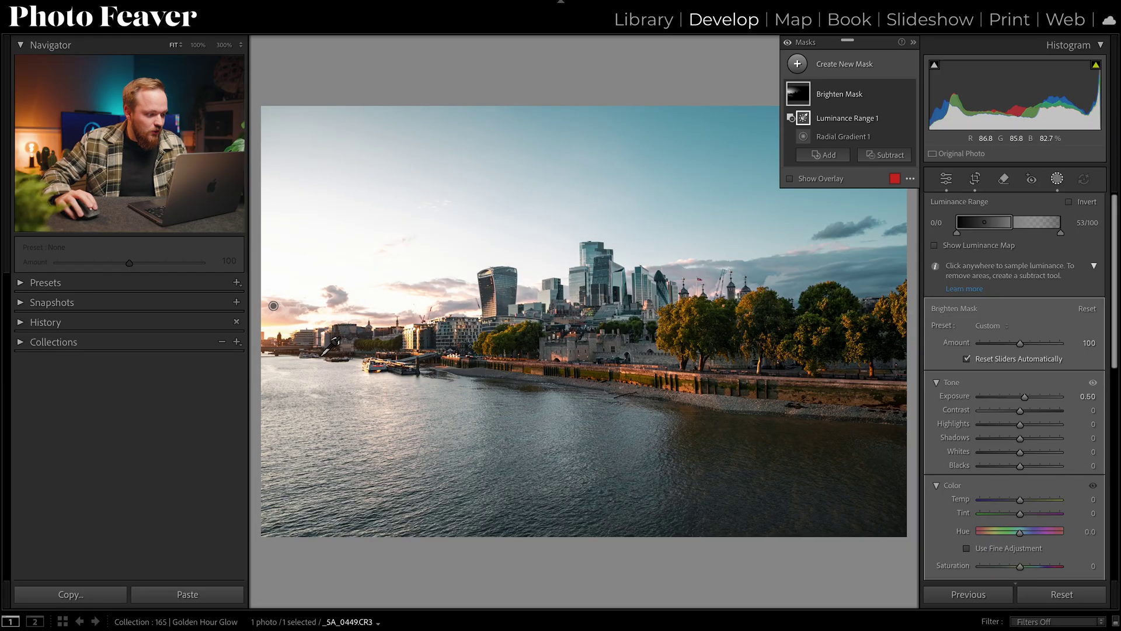
left_click(816, 99)
left_click_drag(1024, 293, 1030, 295)
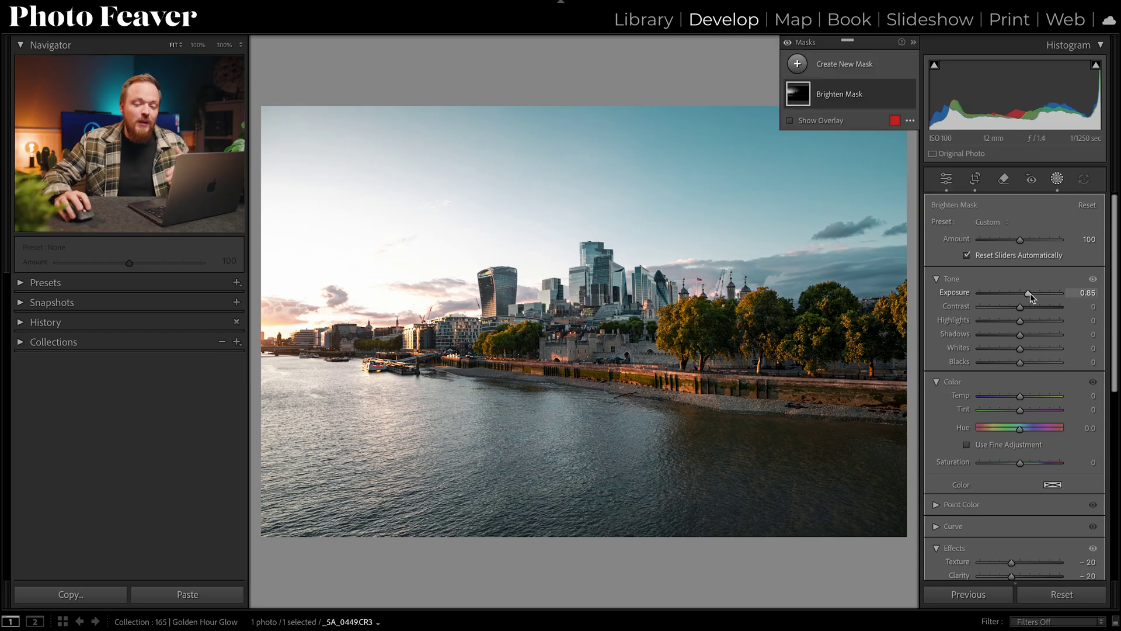
scroll(1077, 335, "down", 5)
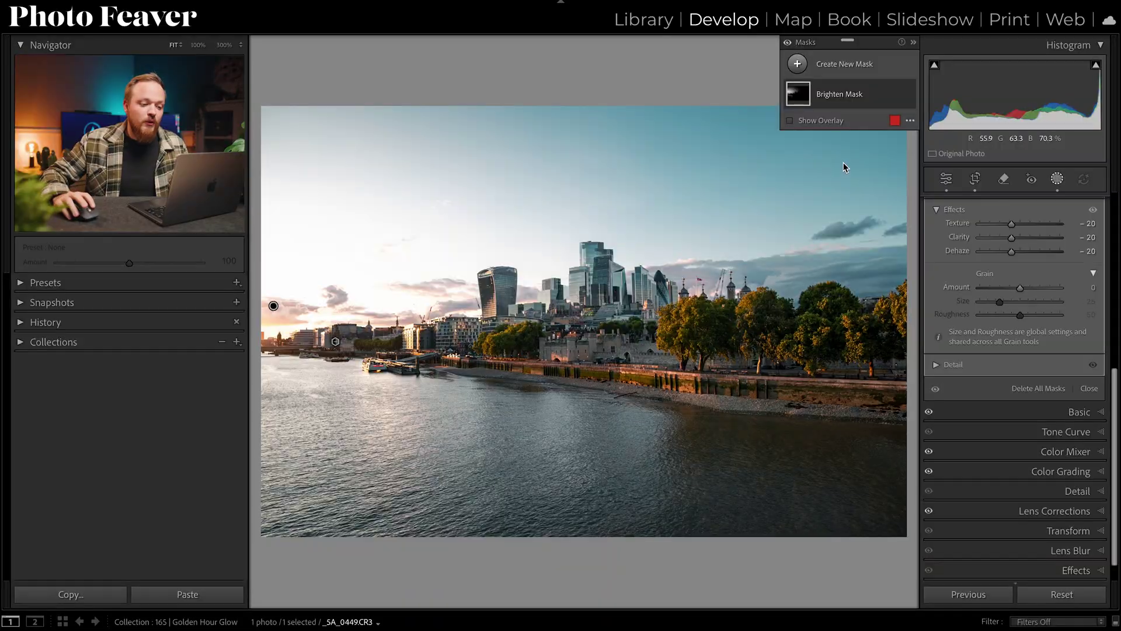
Step: Add a new linear gradient mask drawn upward from the bottom over the river water
left_click(798, 69)
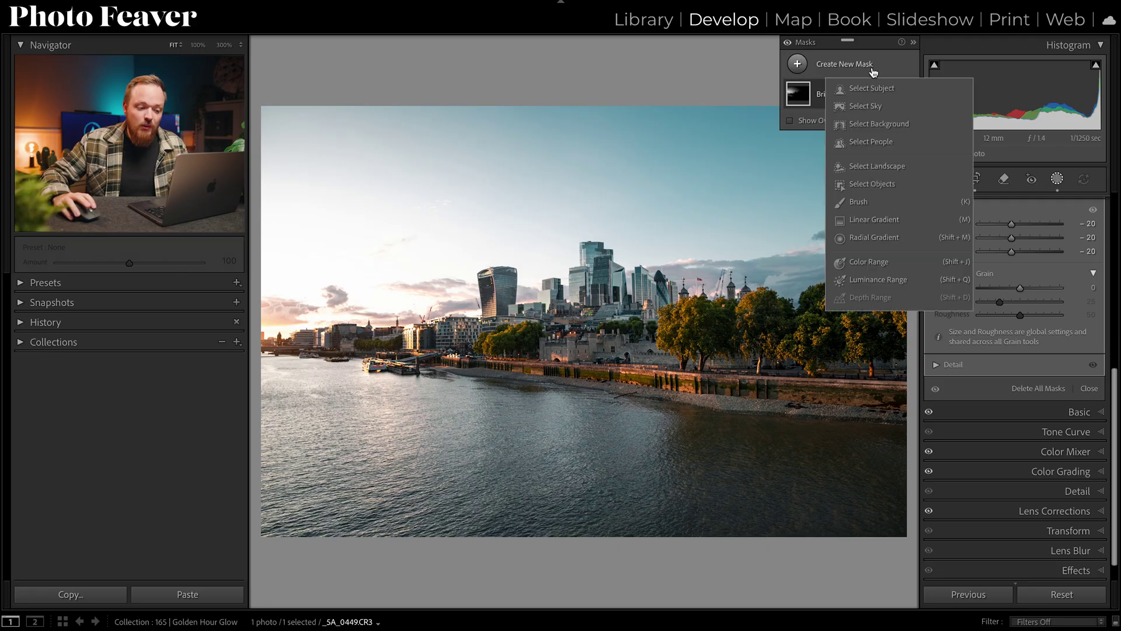
left_click(876, 220)
left_click_drag(850, 512, 829, 330)
Step: Darken the linear gradient mask to an exposure of -1.00
scroll(1000, 363, "up", 5)
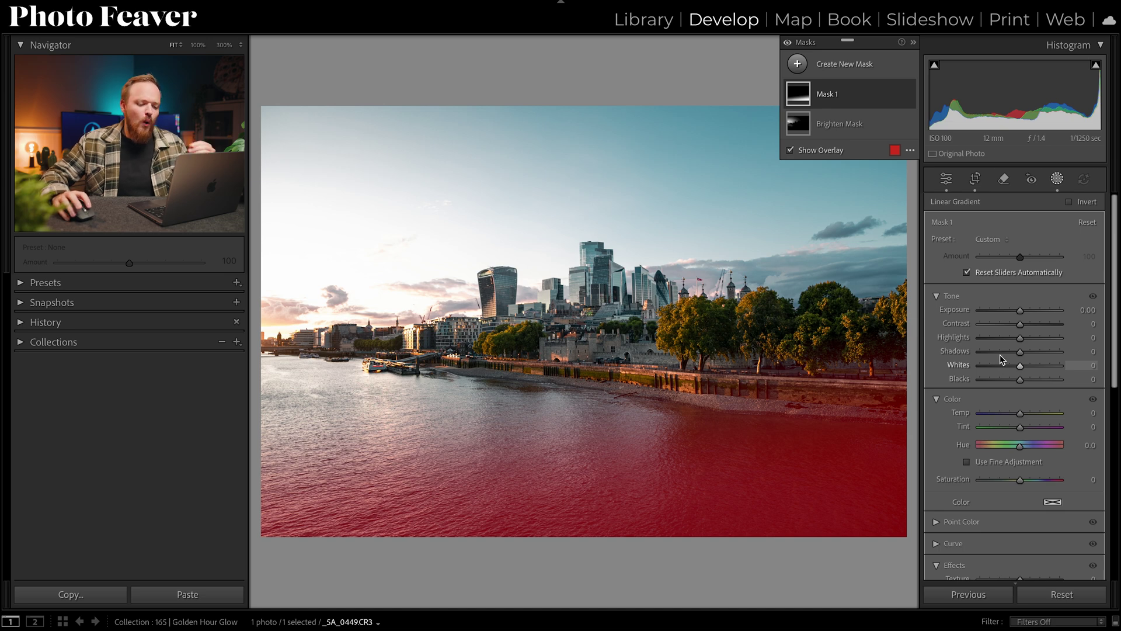
left_click(1020, 311)
left_click_drag(1021, 315, 1011, 318)
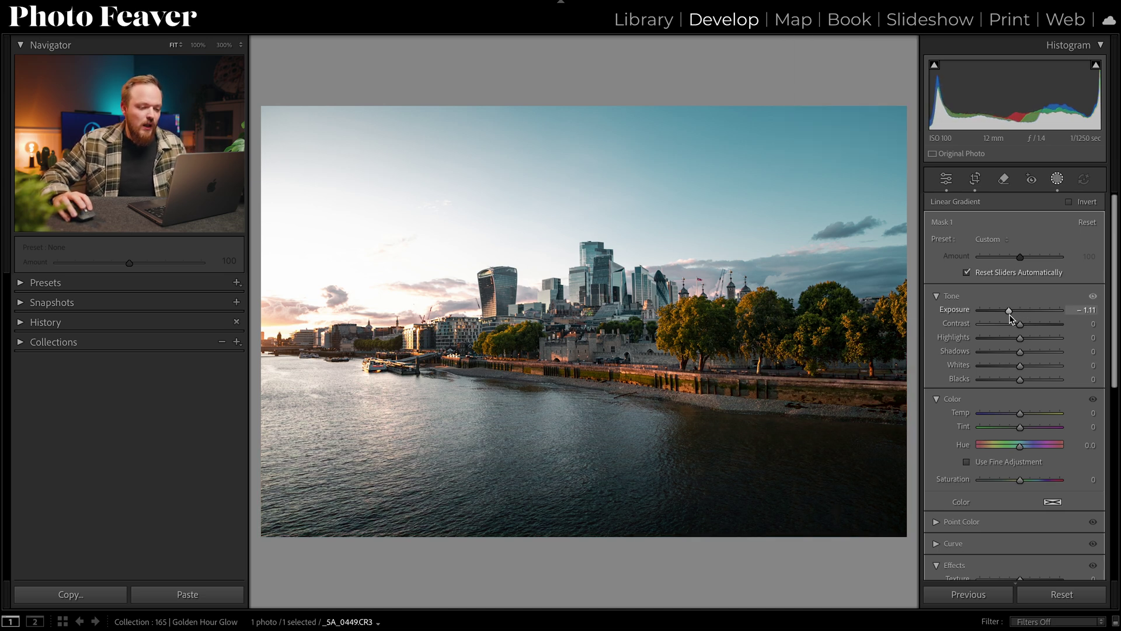
left_click(1086, 309)
type("-1")
key("Return")
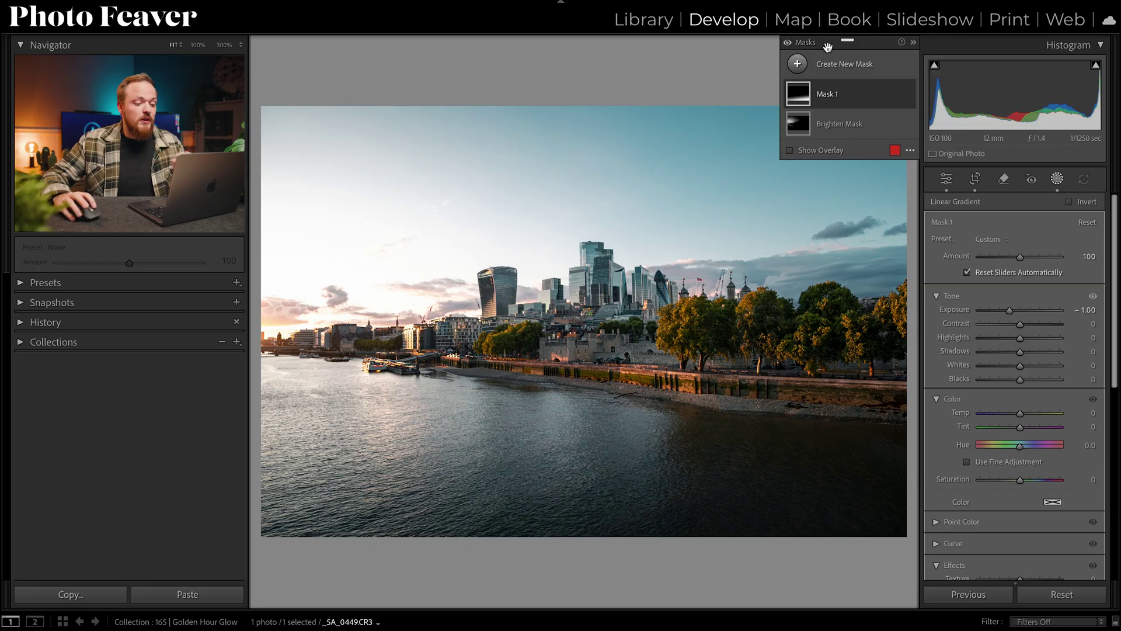
left_click(787, 45)
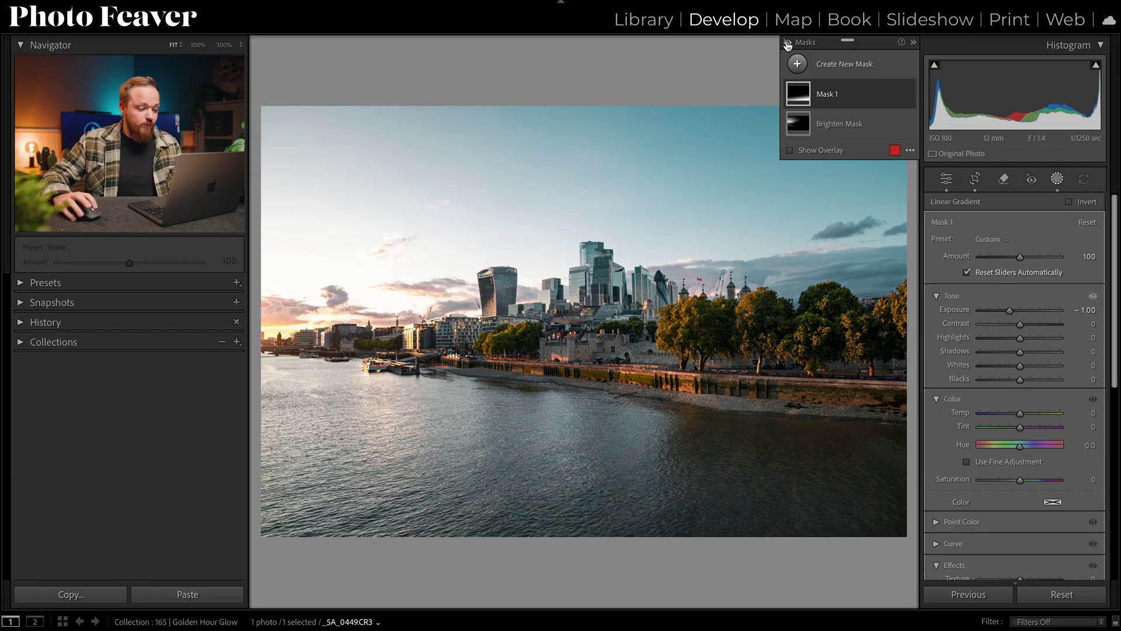
left_click(787, 44)
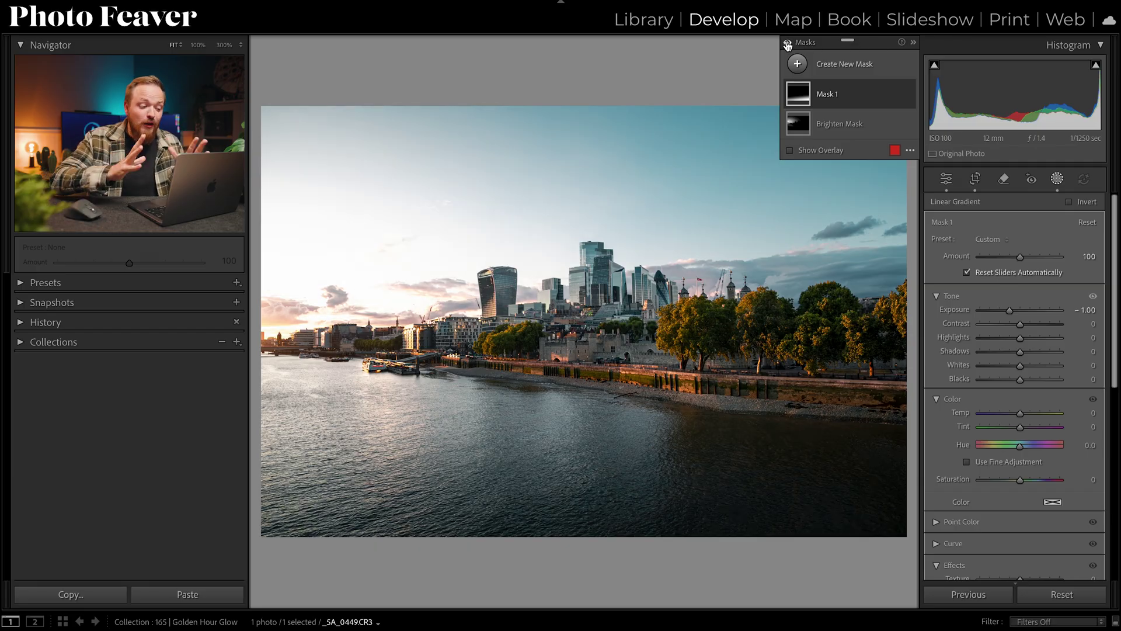